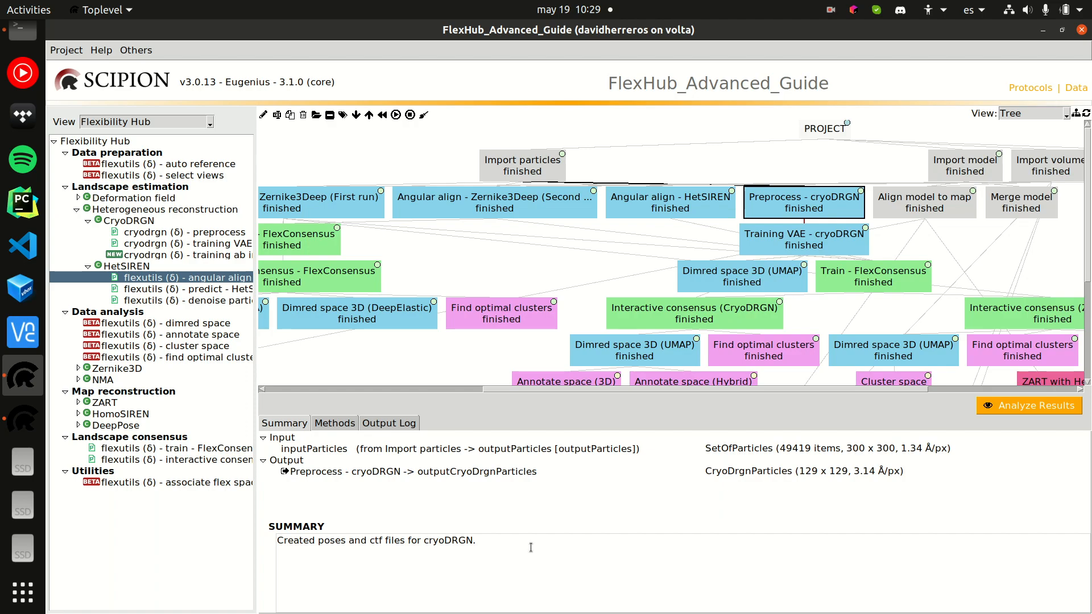
Step: Widen the protocol tree to show full names and highlight the train and interactive consensus protocols under Landscape consensus
left_click(94, 441)
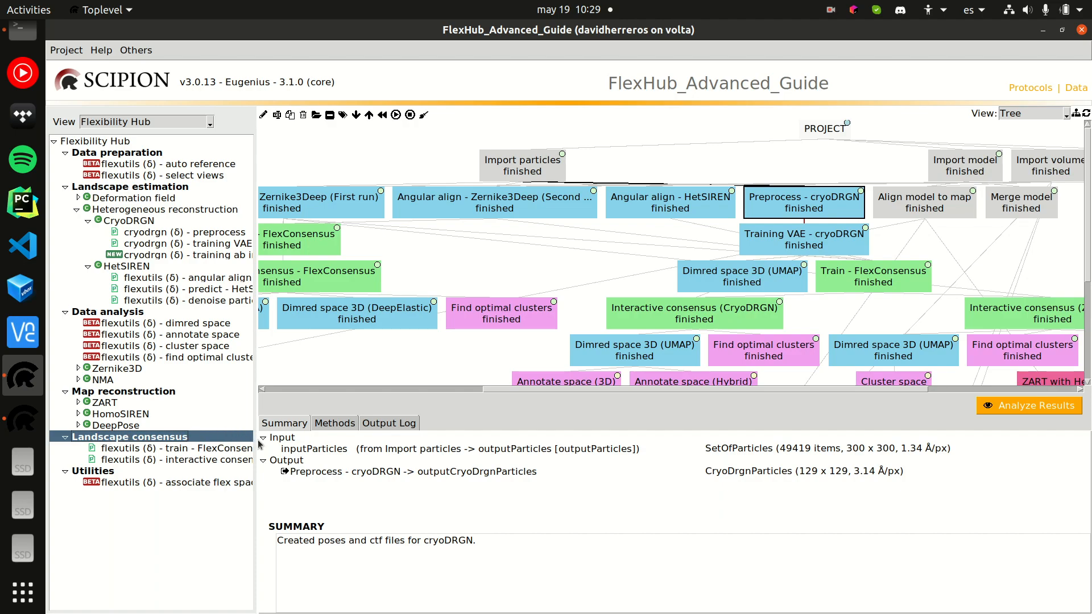
left_click_drag(254, 437, 327, 440)
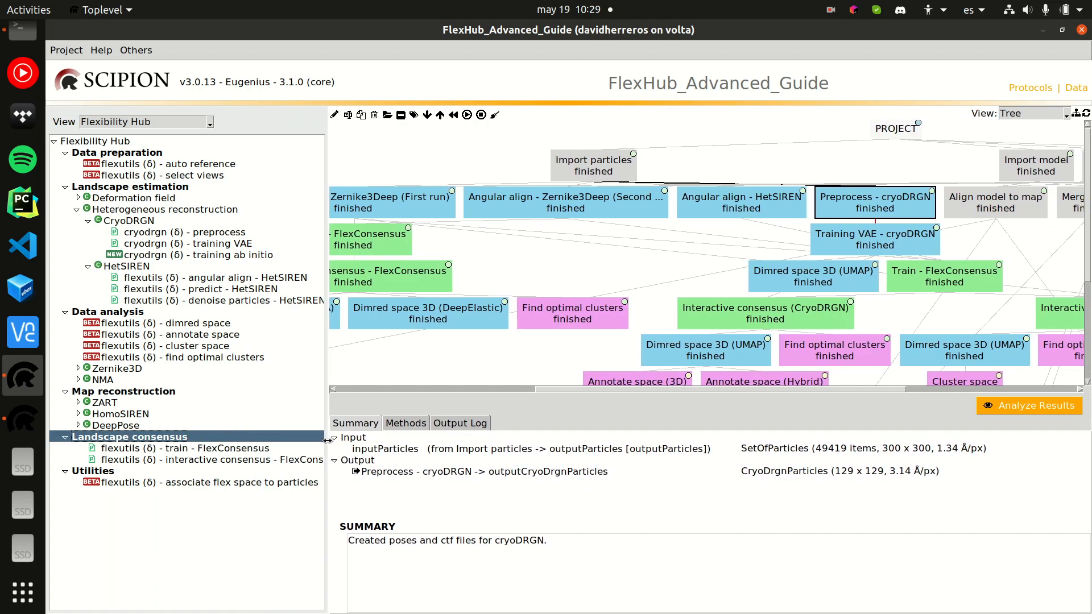
left_click(194, 450)
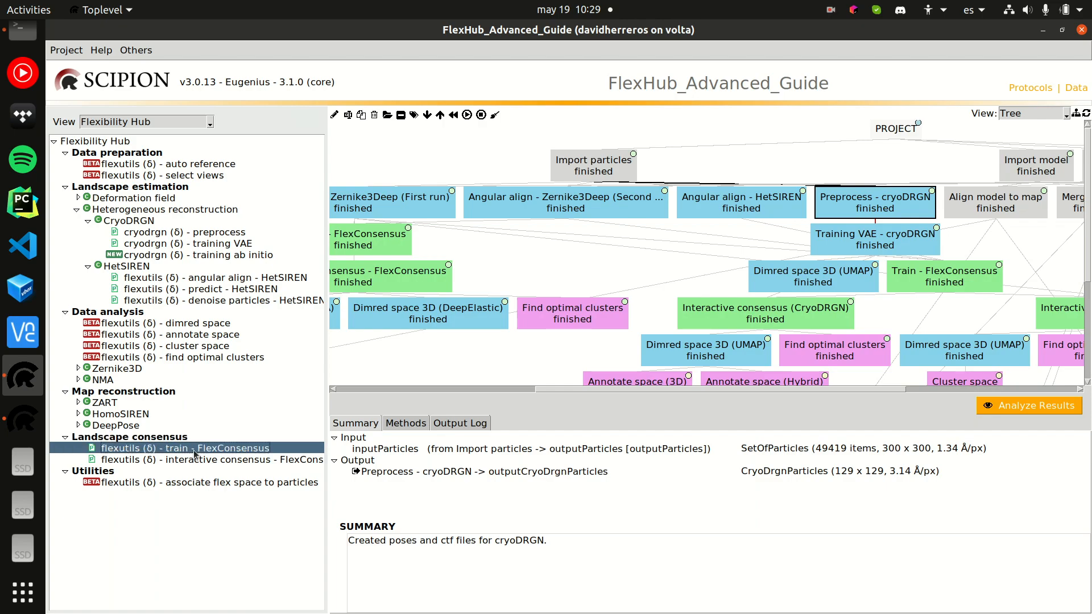
left_click(195, 461)
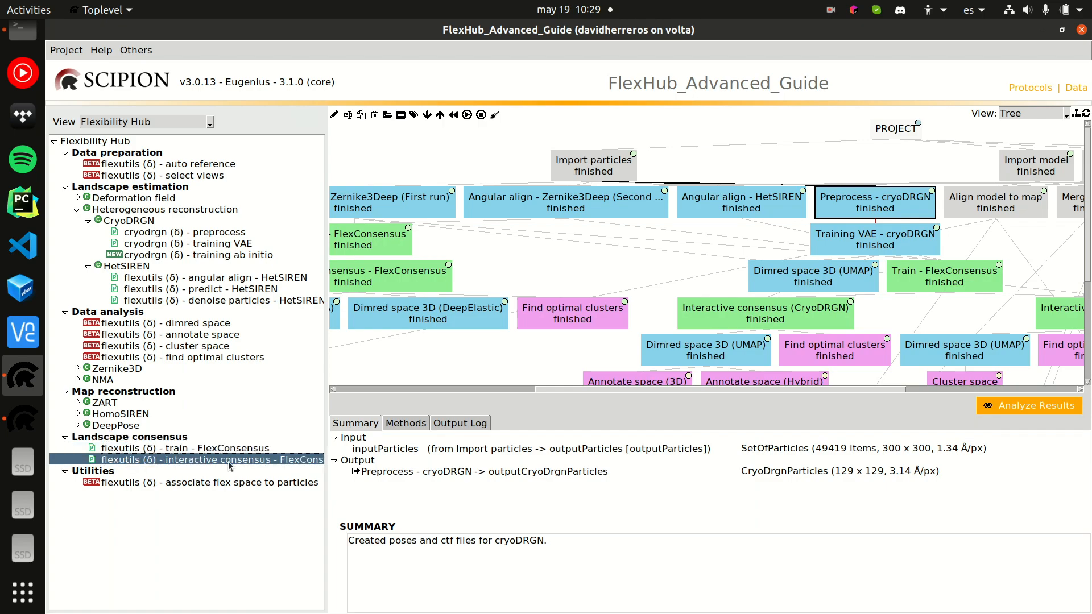
key("Up")
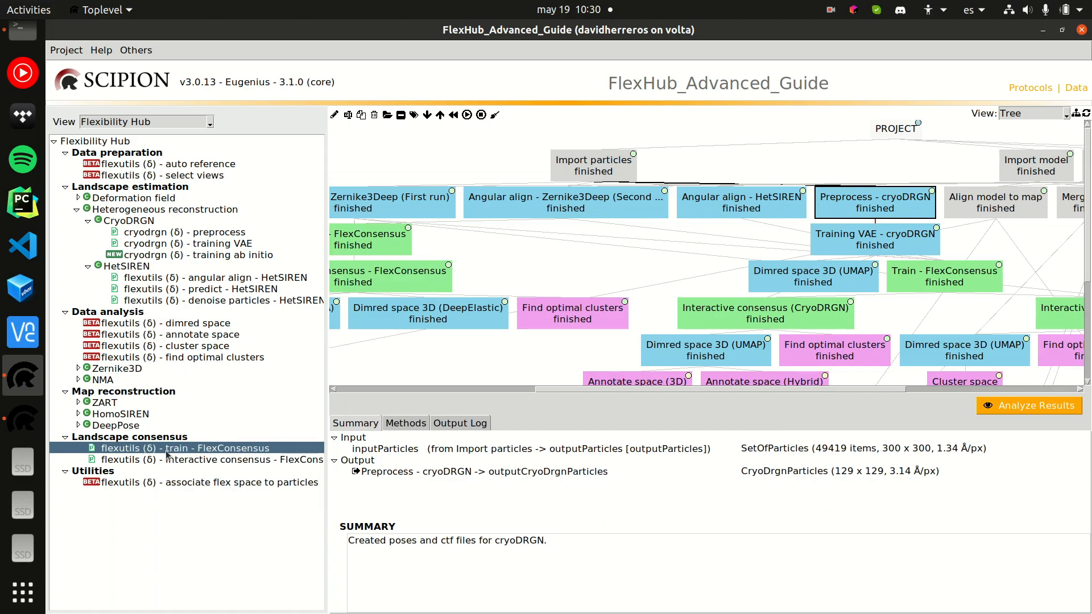
Step: Open the train - FlexConsensus protocol form, set the expert level to Advanced and review the Network parameters
double_click(199, 450)
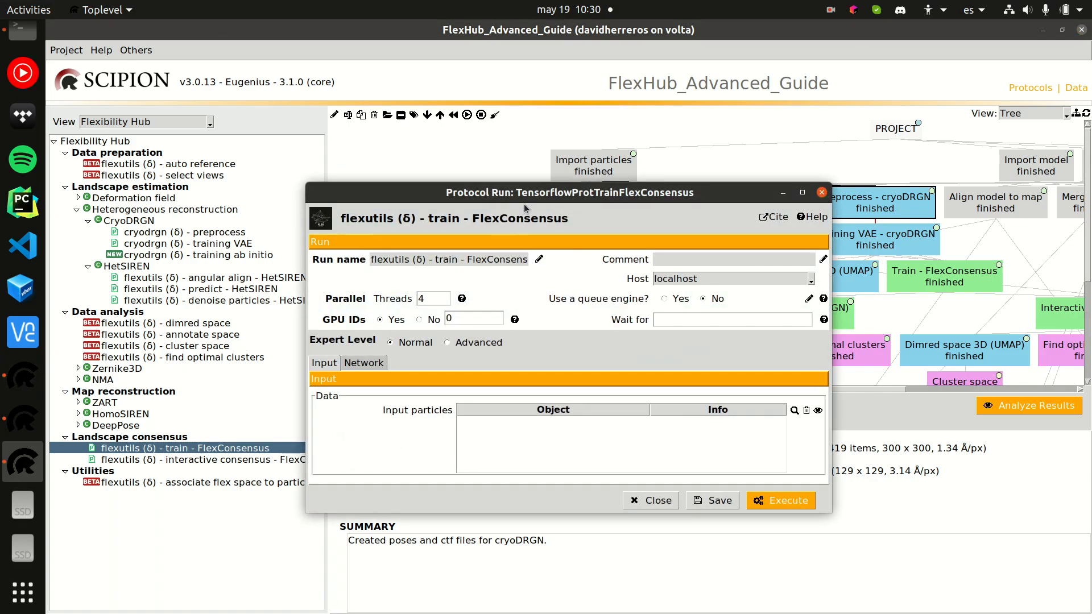
left_click_drag(526, 193, 526, 75)
left_click(447, 224)
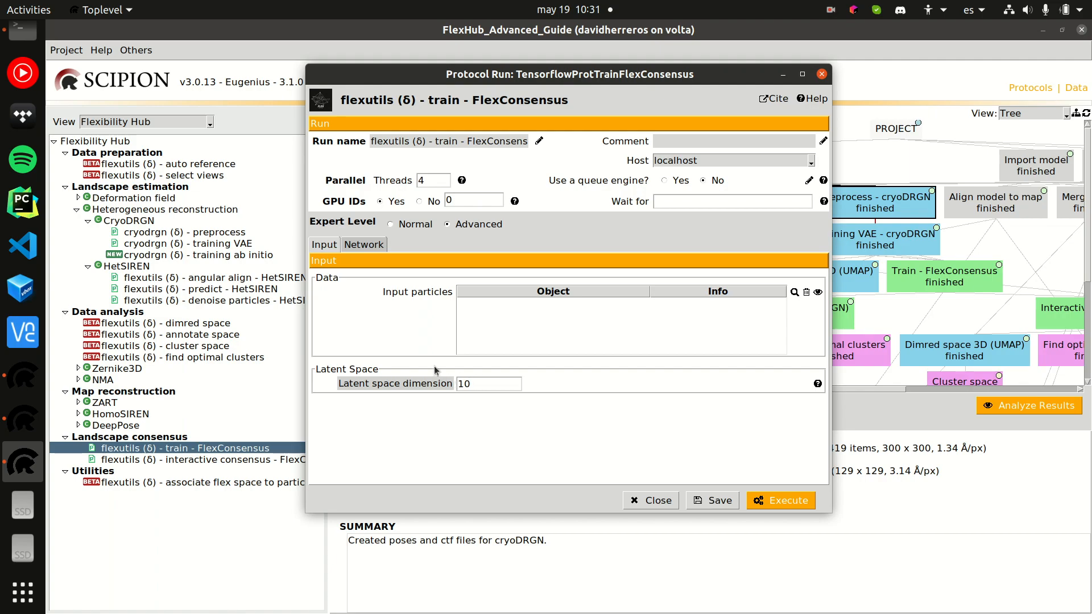
left_click(364, 246)
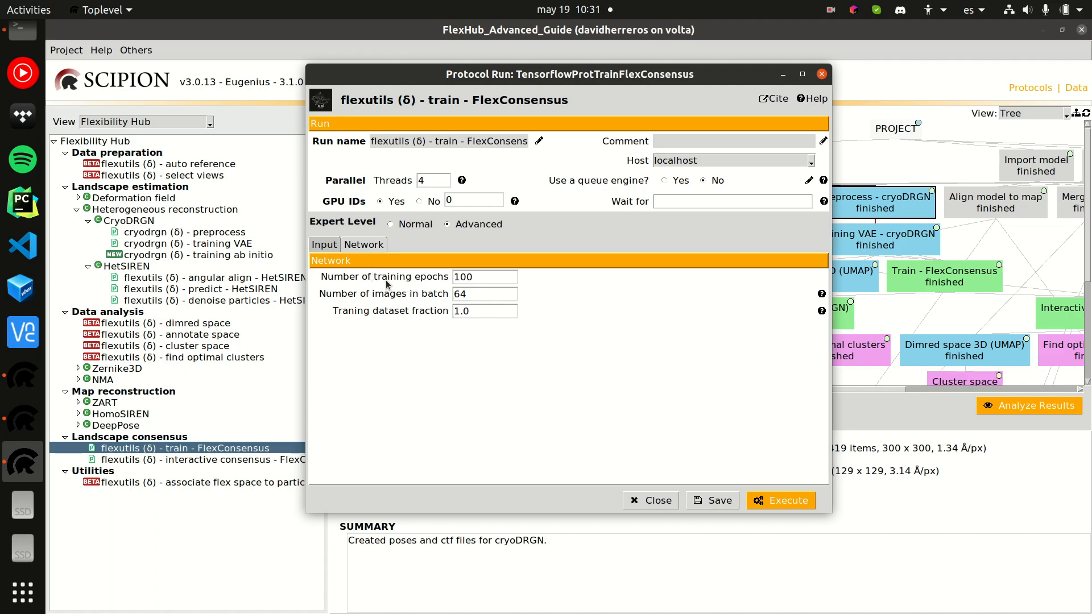
double_click(470, 295)
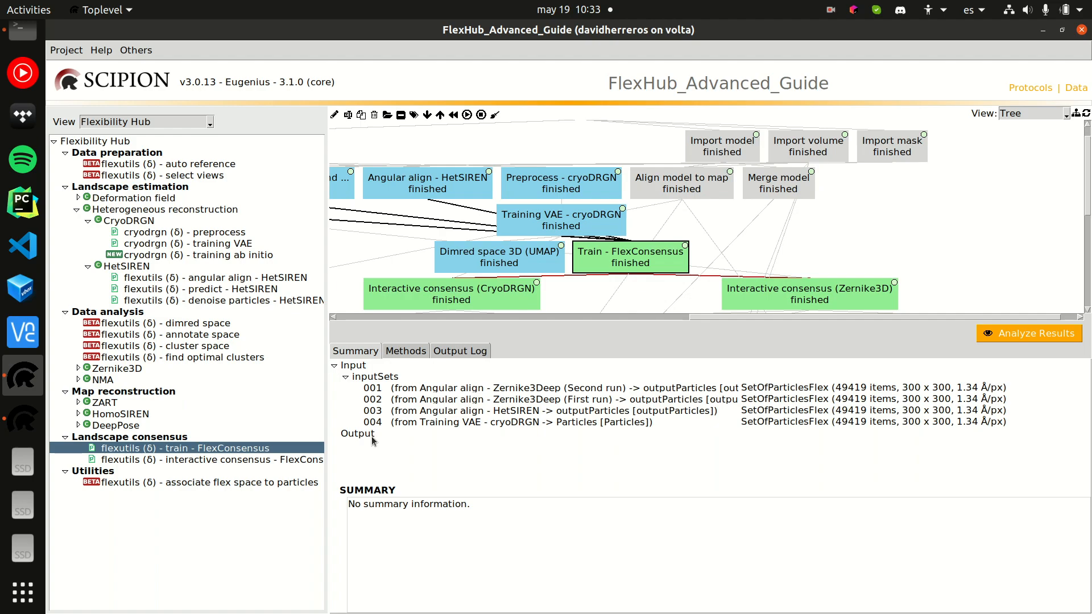
Step: Open the interactive consensus - FlexConsensus protocol form and set its expert level to Advanced to review the inputs
left_click(176, 465)
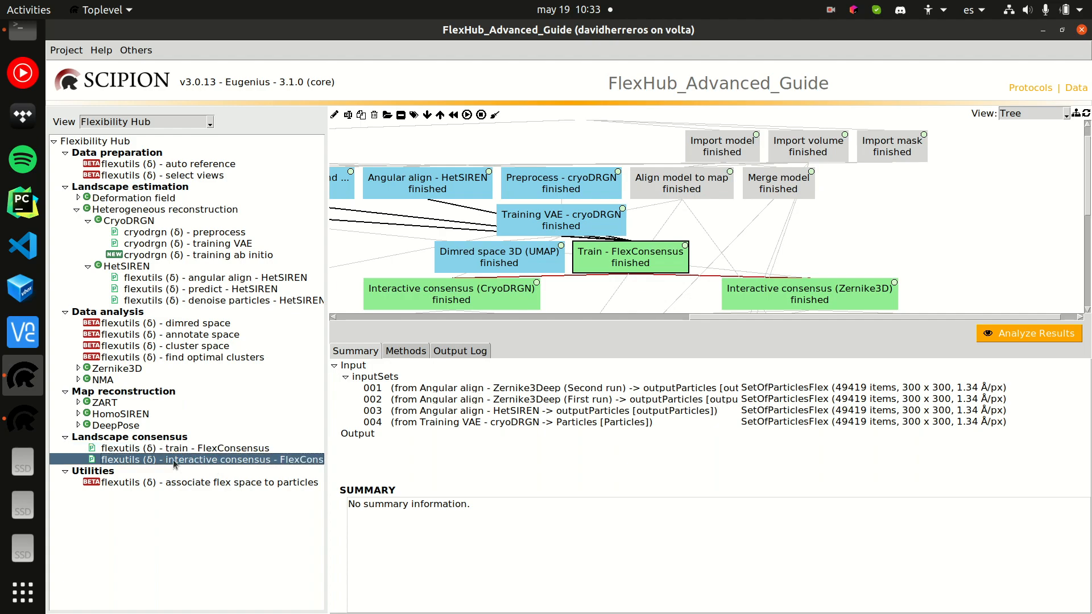
double_click(220, 464)
left_click_drag(436, 405, 436, 498)
left_click(467, 288)
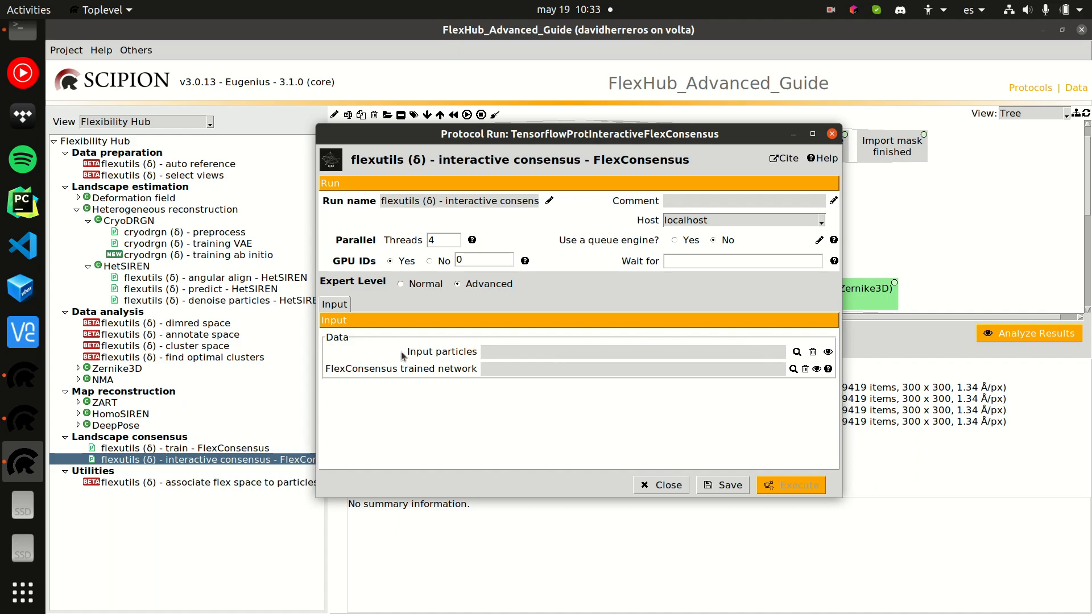
left_click_drag(556, 134, 324, 85)
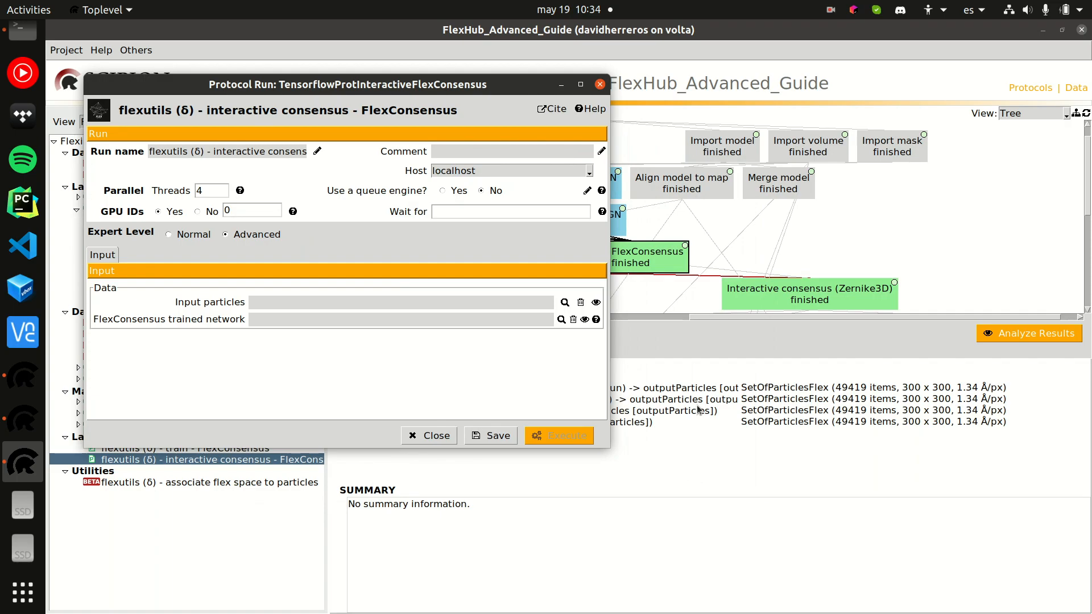
left_click_drag(444, 86, 954, 91)
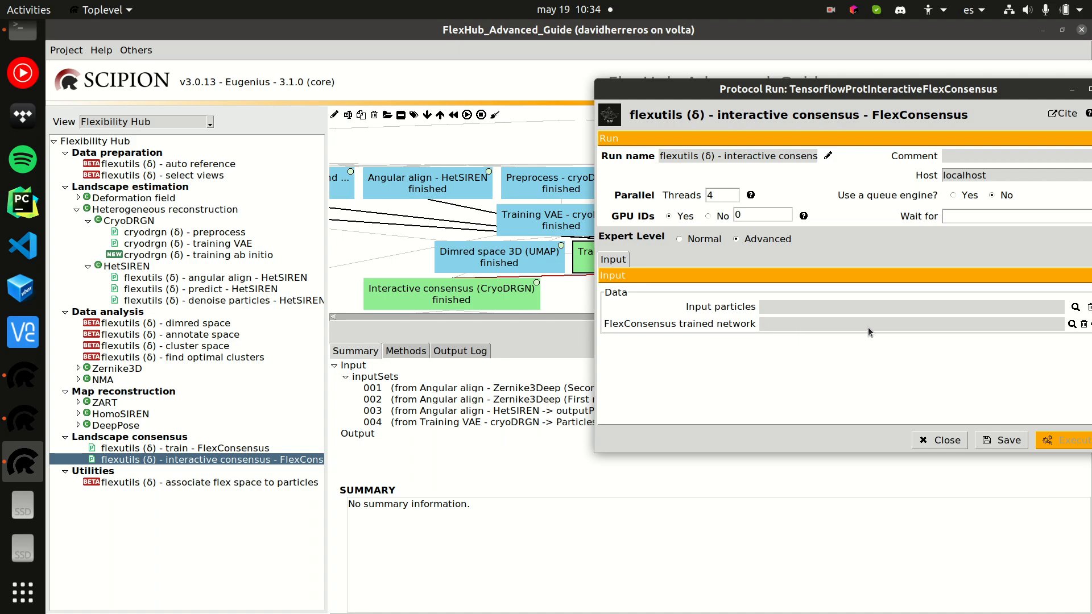
Step: Look through the selectable FlexConsensus trained networks without choosing one, and close the interactive consensus form
left_click(1072, 324)
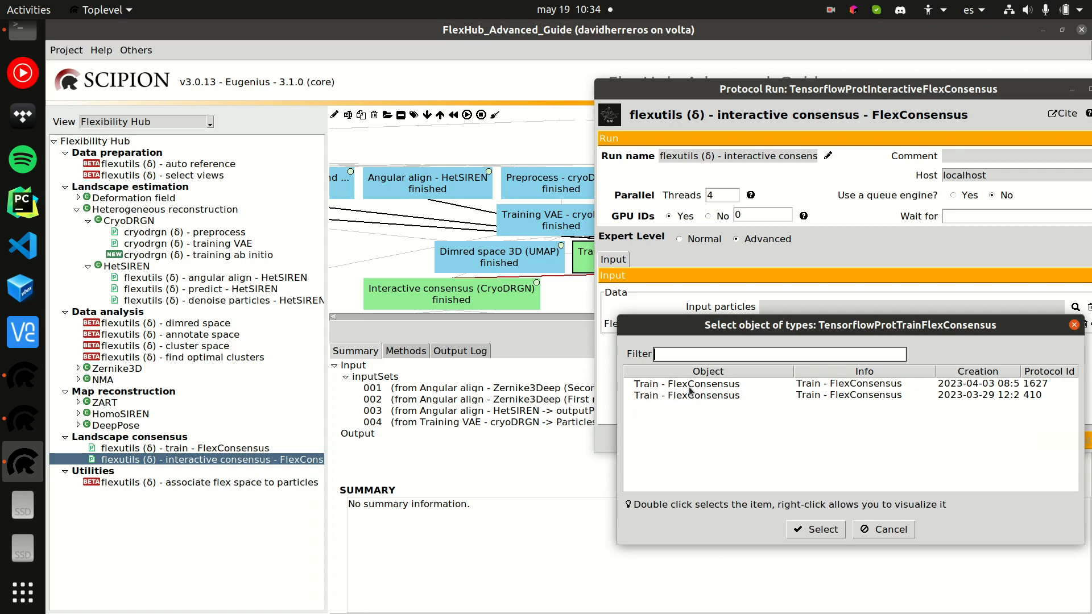
left_click_drag(718, 328, 546, 331)
left_click_drag(676, 89, 527, 89)
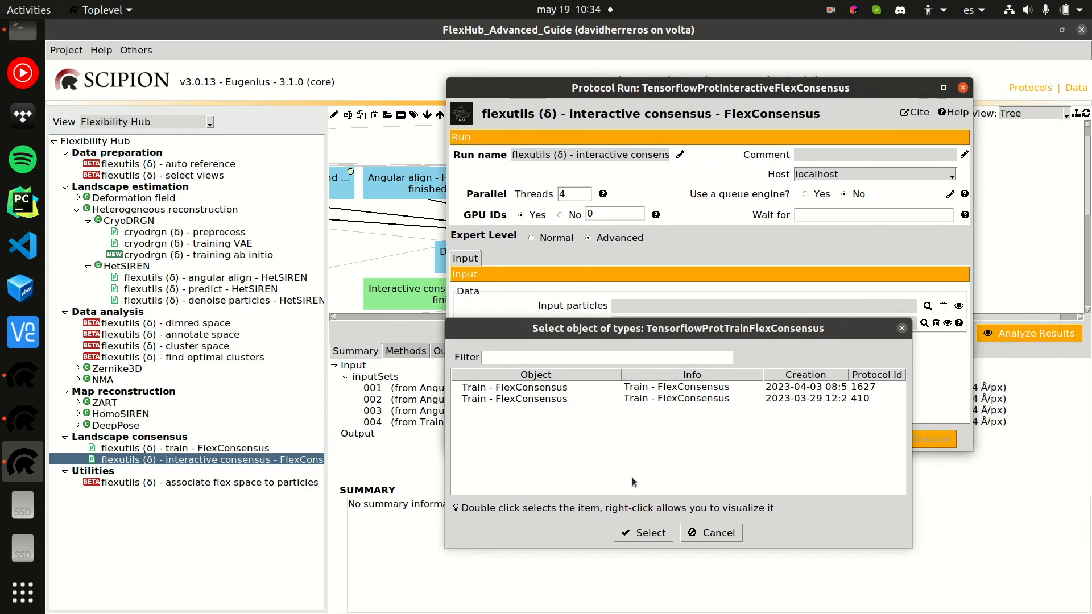
left_click(901, 328)
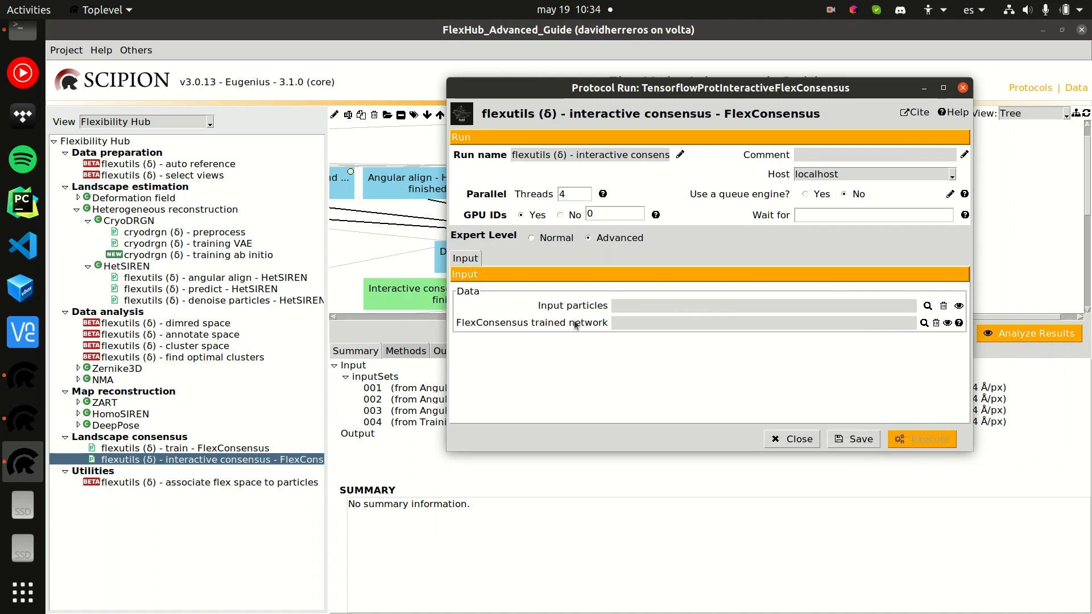
left_click(891, 439)
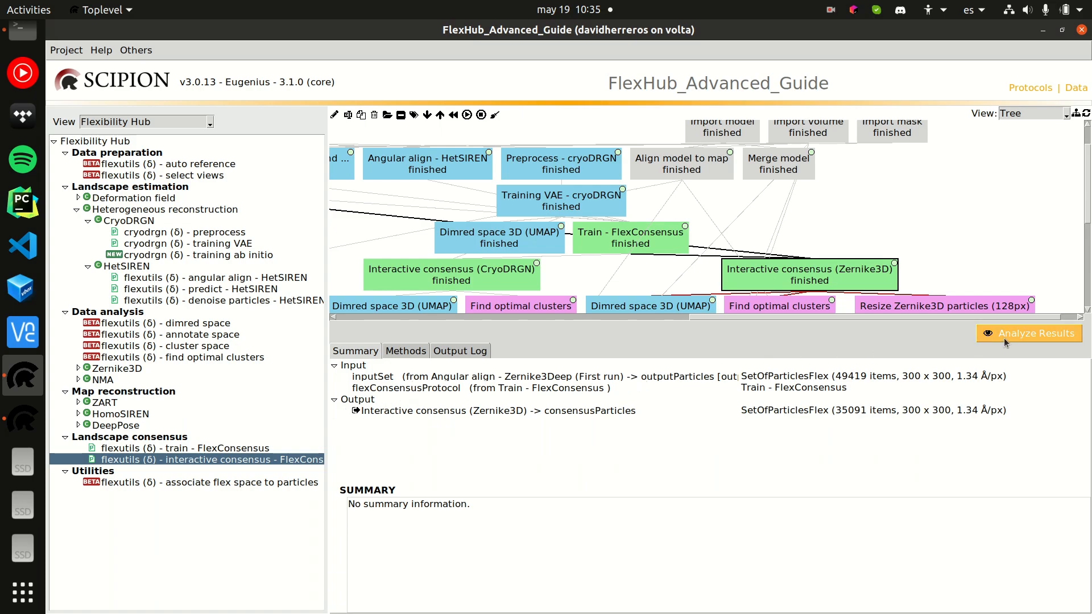
Step: Analyze the results of Interactive consensus (Zernike3D) and display the Mean matched error histogram in interactive mode
left_click(1018, 337)
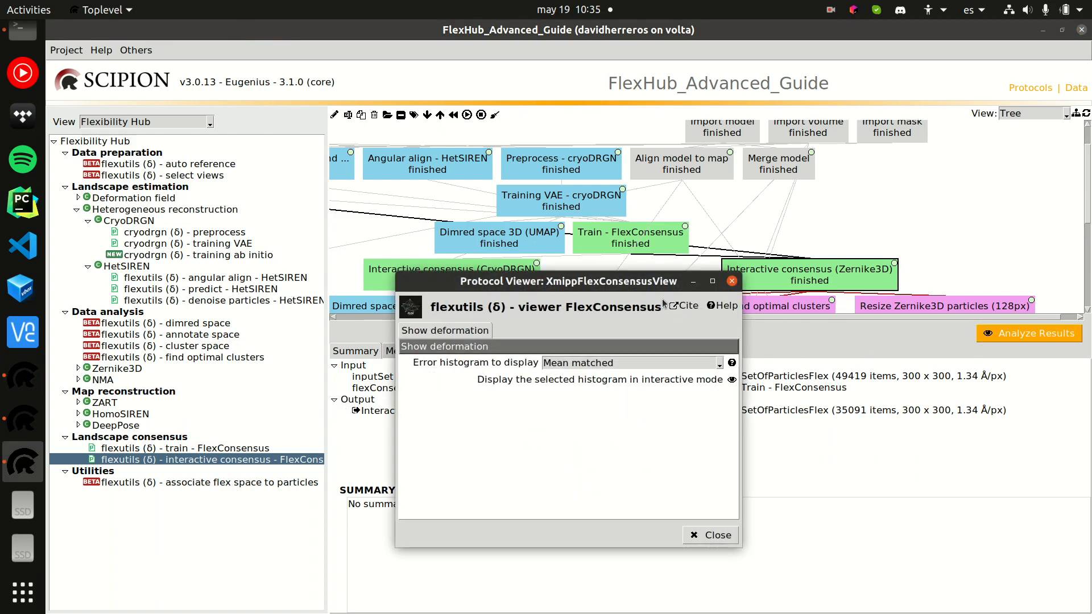
left_click_drag(589, 262, 370, 98)
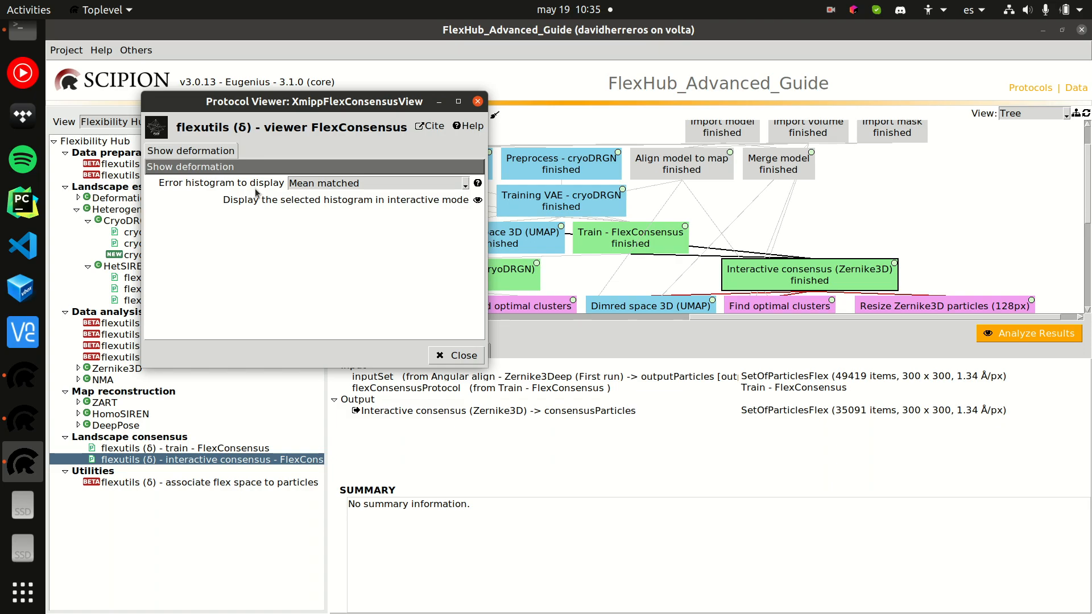
left_click(348, 182)
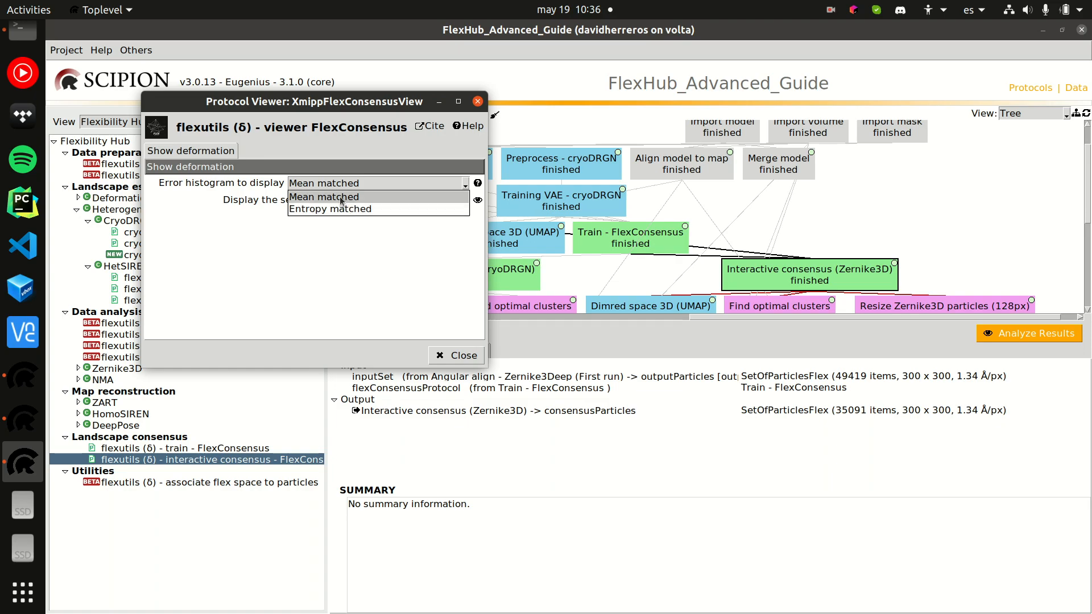
left_click(342, 200)
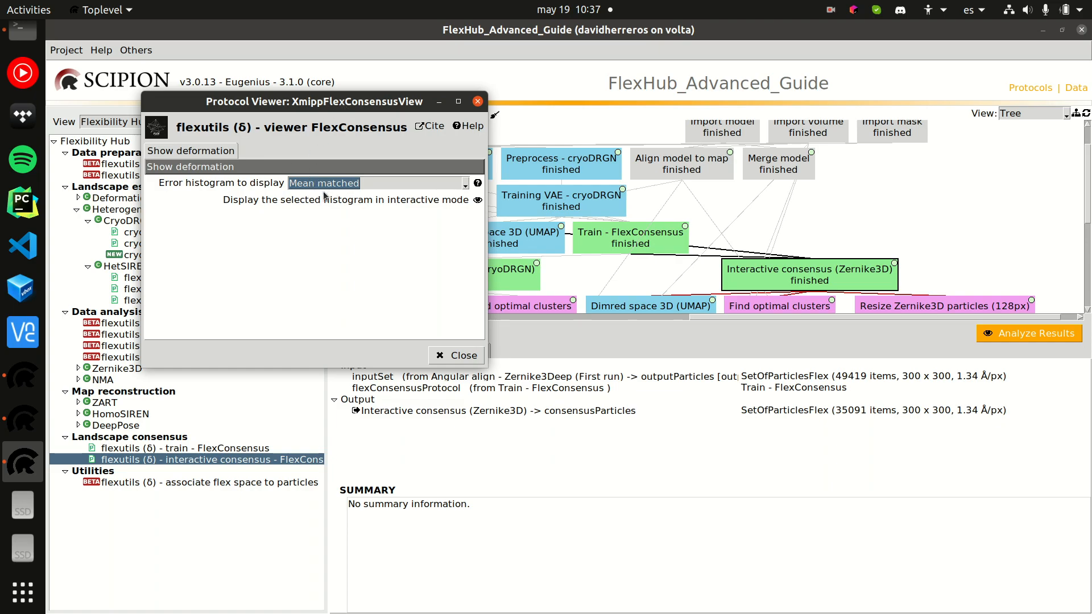
left_click(477, 202)
left_click_drag(428, 86, 734, 89)
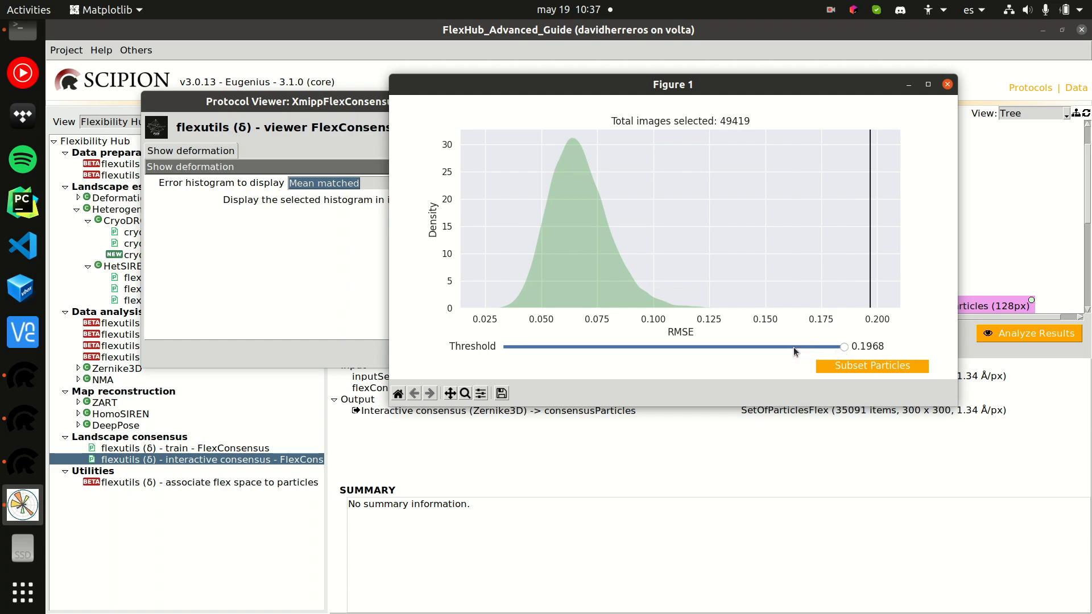
Step: Try RMSE thresholds of about 0.0715, 0.0947, 0.0749 and 0.0870 on the histogram, and close the figure and its viewer
left_click_drag(838, 346, 590, 347)
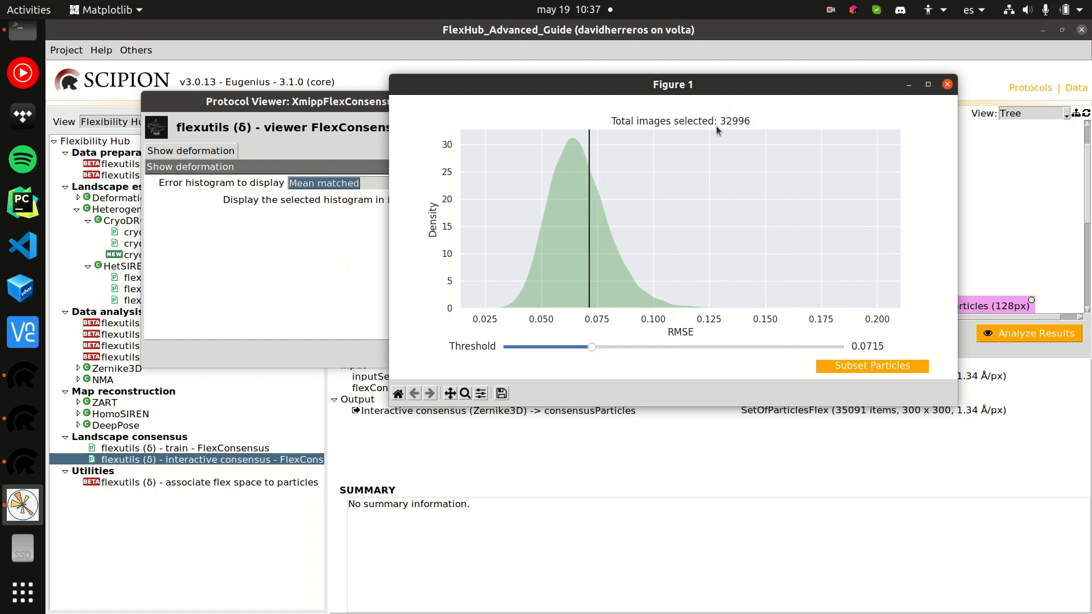
left_click_drag(588, 346, 638, 348)
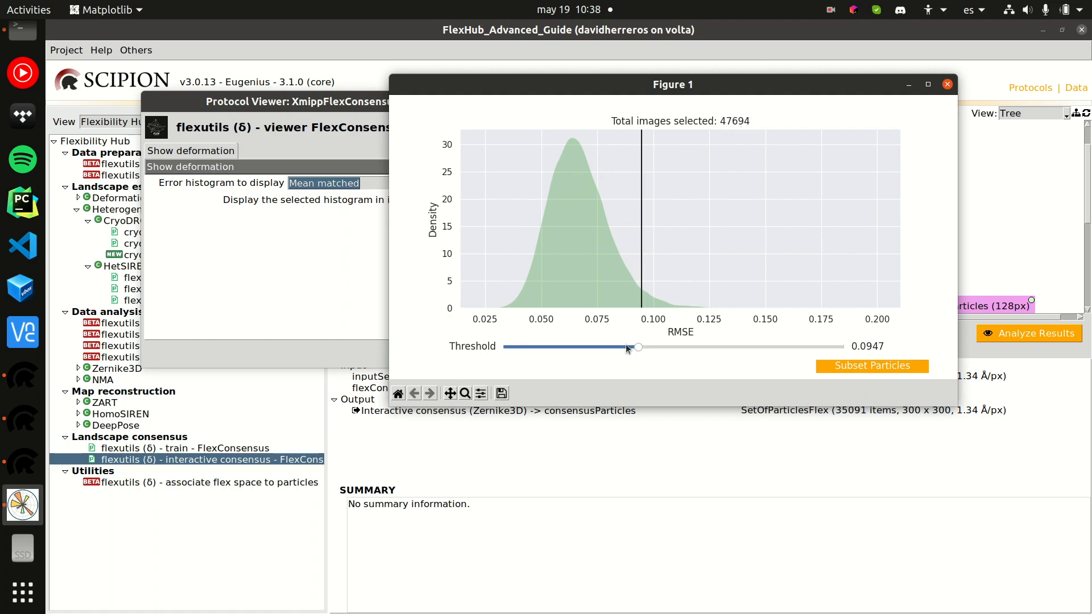
left_click_drag(635, 349, 598, 347)
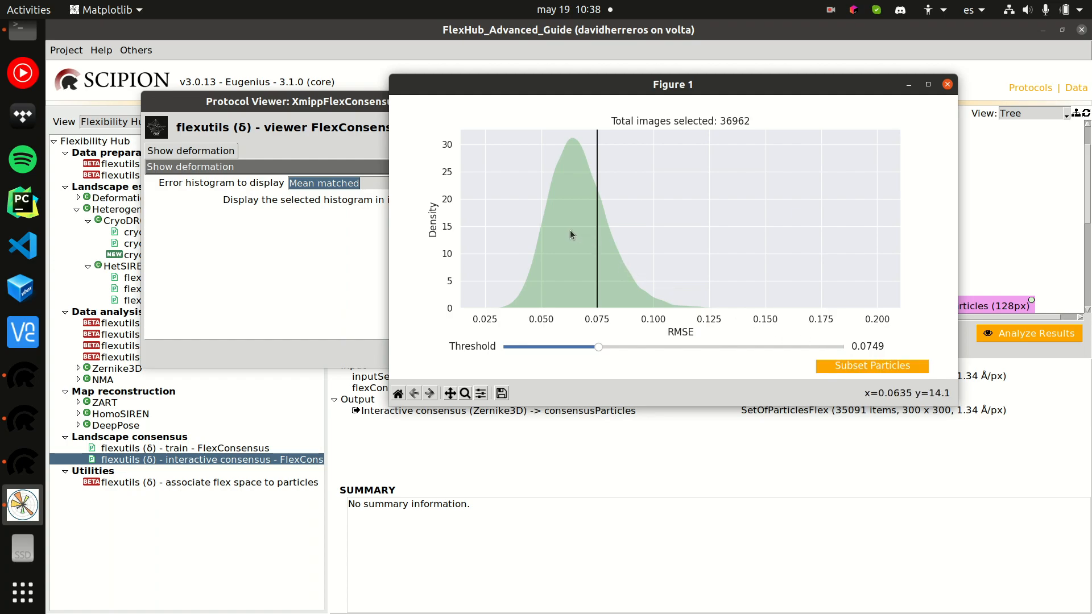
left_click_drag(599, 348, 623, 349)
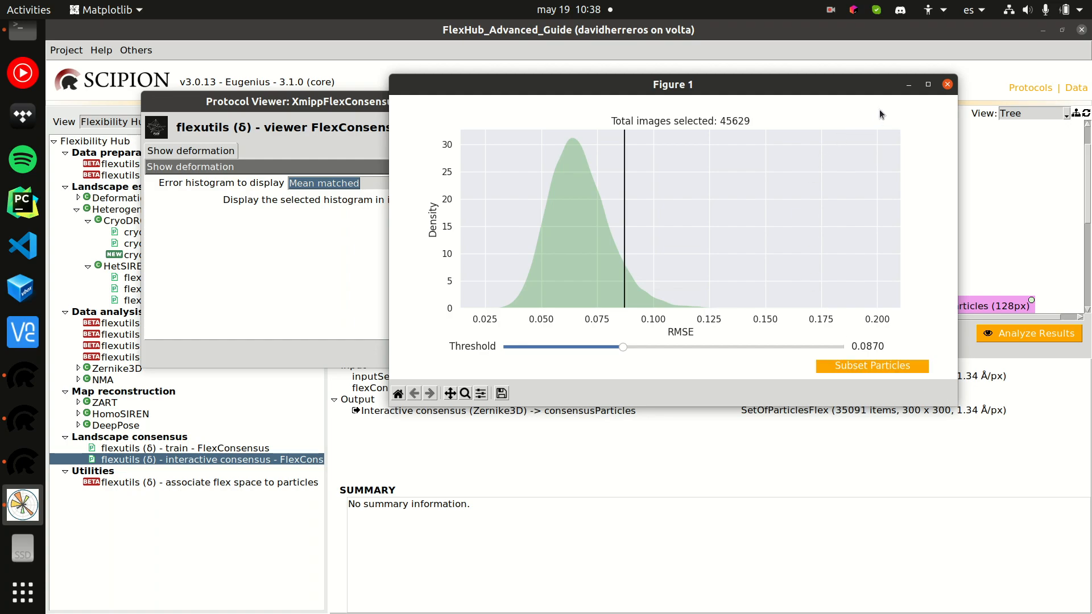
left_click(945, 86)
left_click(452, 353)
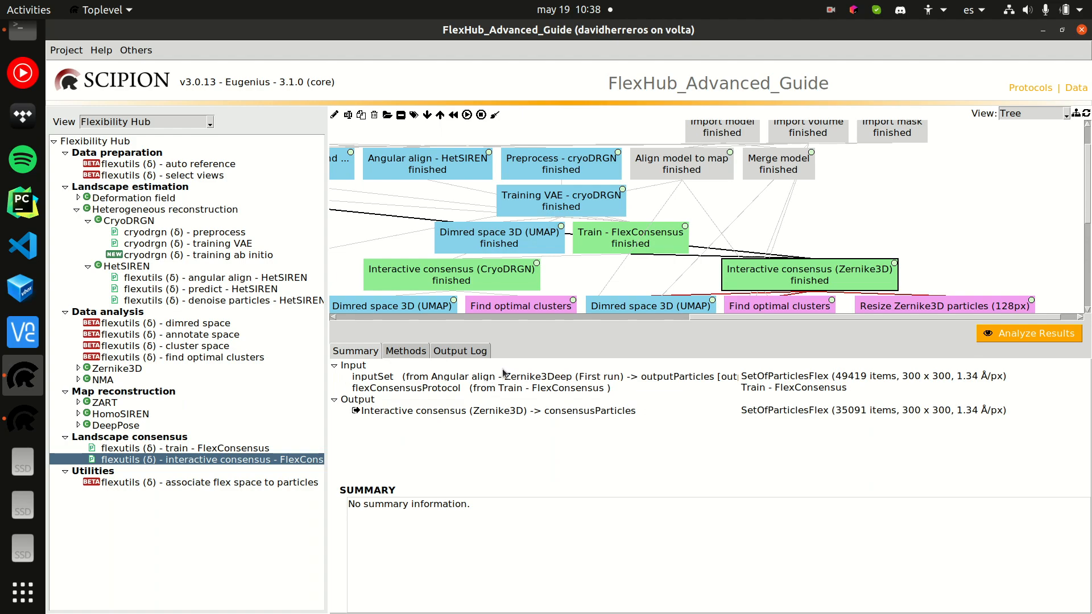
Step: Open the consensusParticles output of Interactive consensus (Zernike3D) in the metadata viewer and inspect the first particle's _zFlex values
right_click(765, 410)
left_click(784, 431)
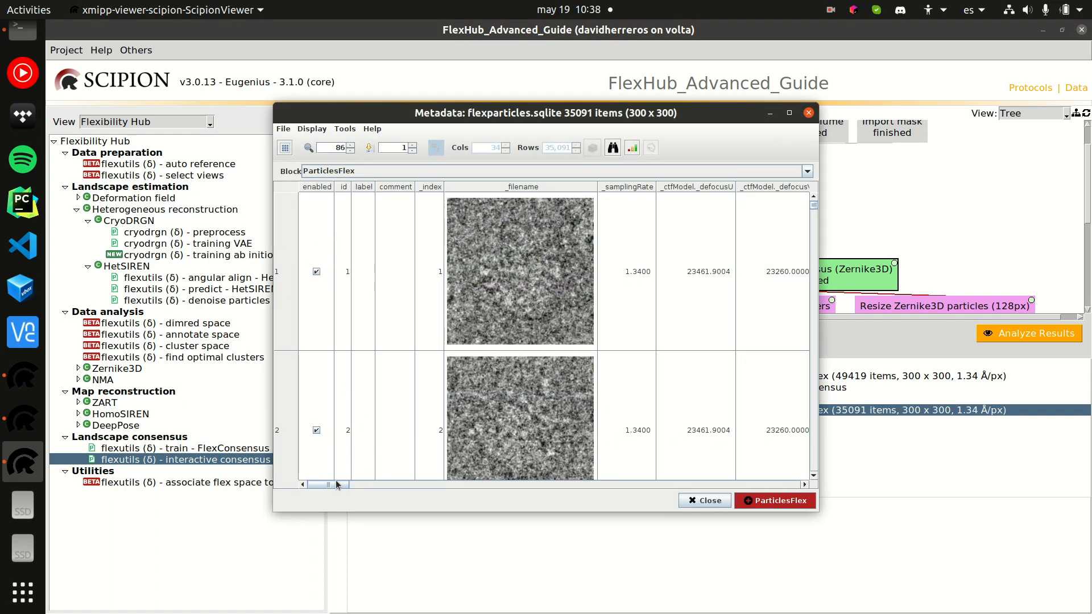
left_click_drag(336, 483, 693, 481)
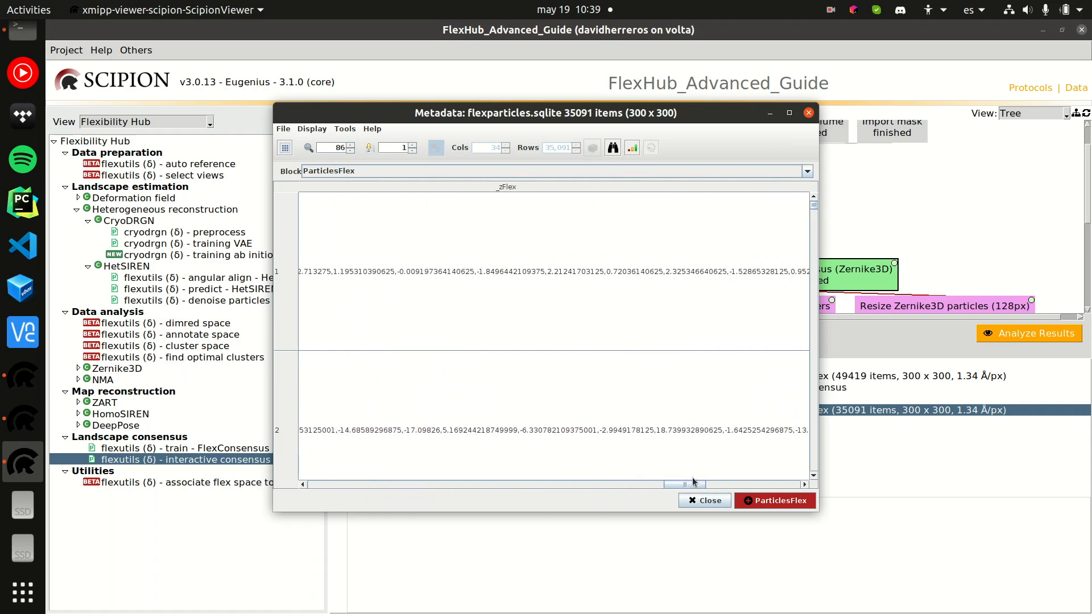
left_click(518, 305)
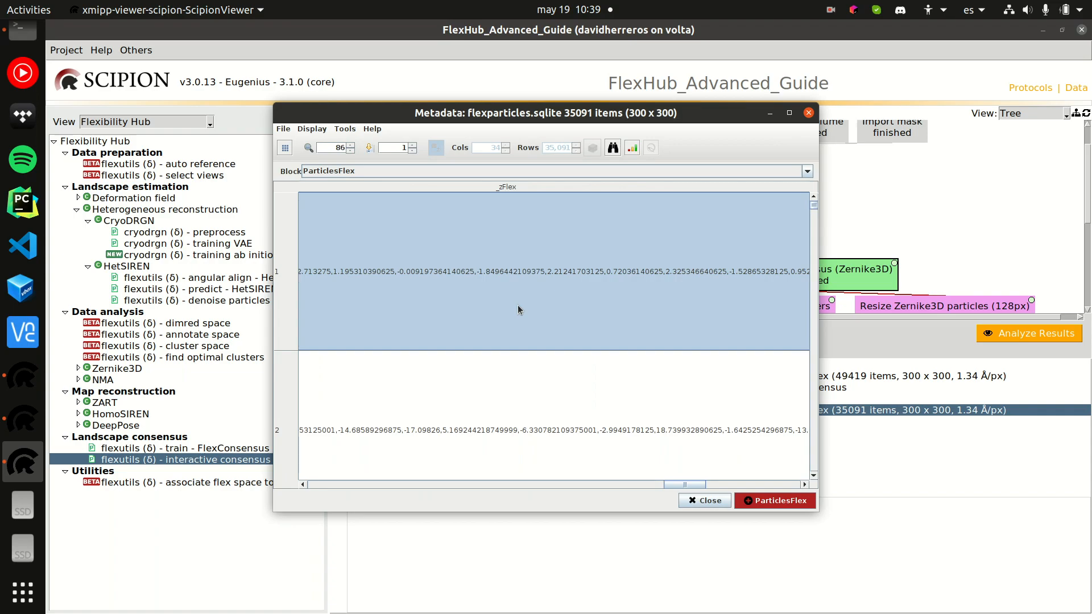
Step: Open the consensusParticles output of Interactive consensus (CryoDRGN) in the metadata viewer and show its _zFlex column
left_click(875, 203)
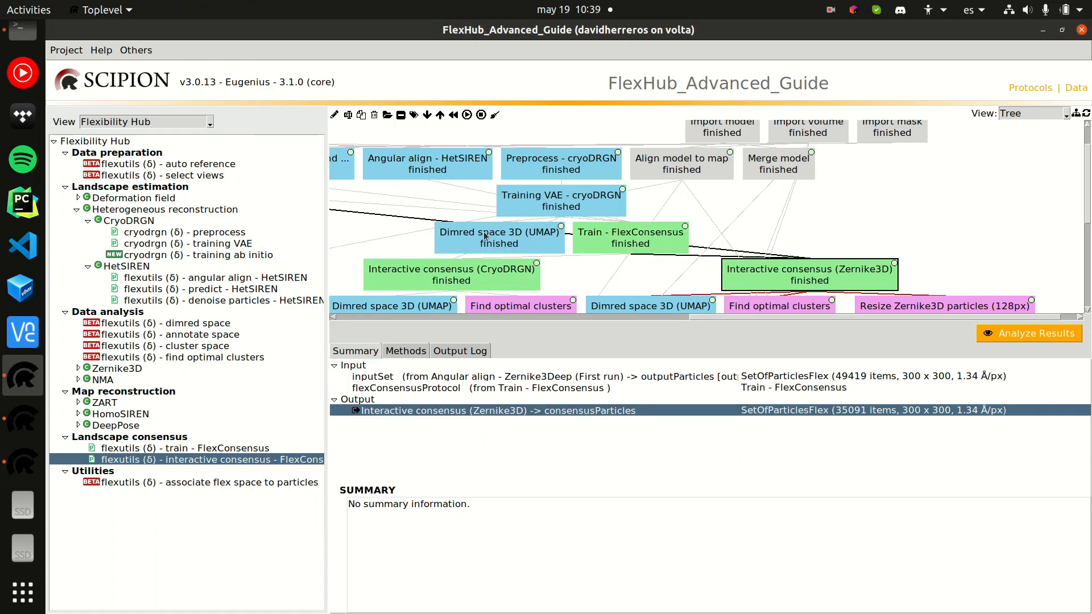
left_click(455, 282)
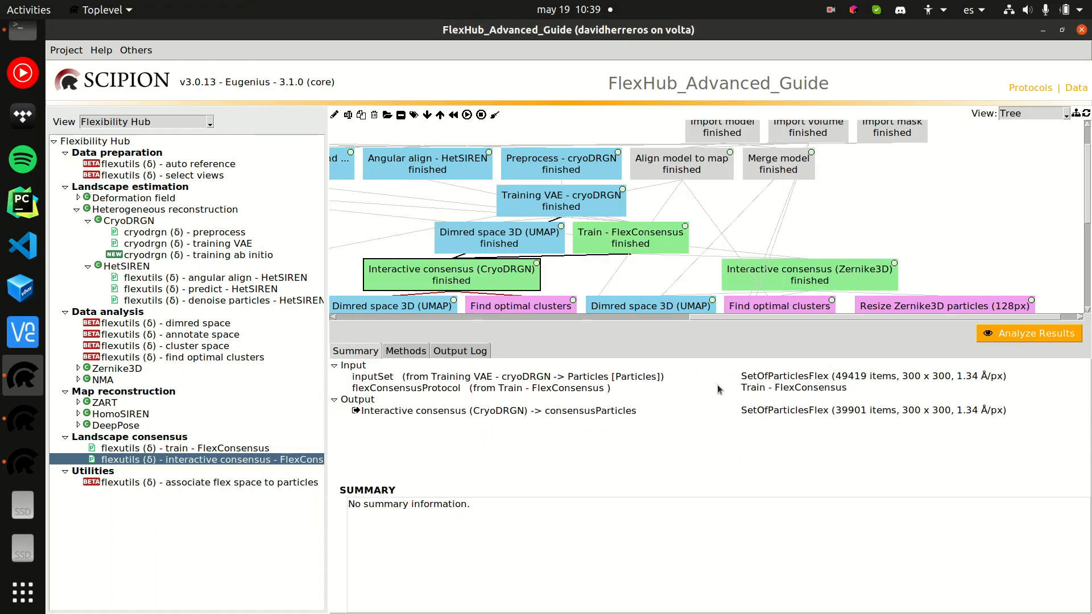
right_click(811, 412)
left_click(831, 439)
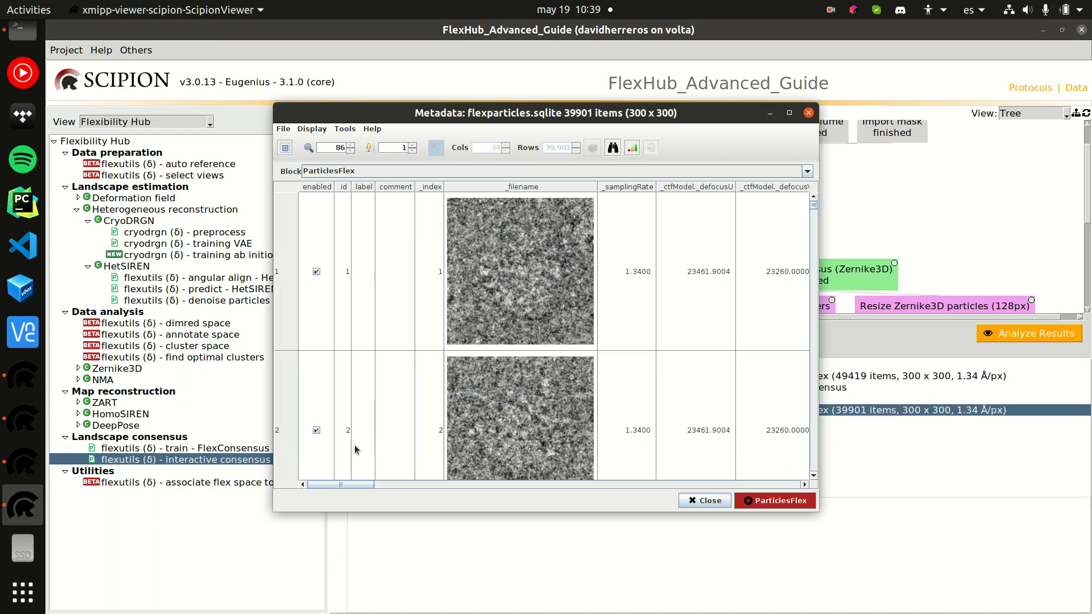
left_click_drag(350, 484, 770, 485)
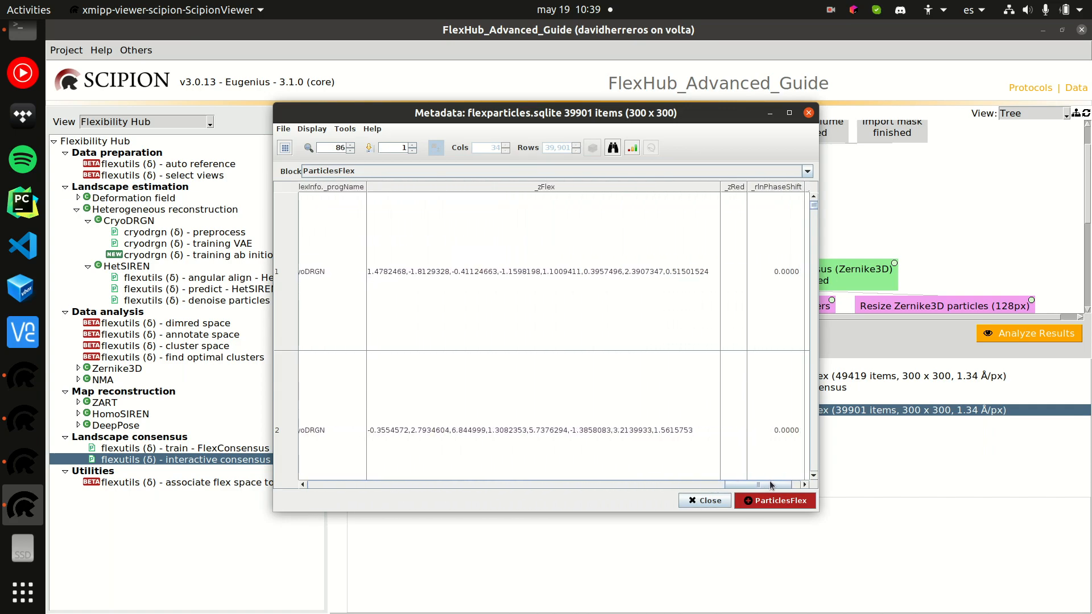
Step: Place the Zernike3D and CryoDRGN metadata windows side by side to compare their _zFlex columns
left_click_drag(495, 119, 666, 128)
left_click(23, 461)
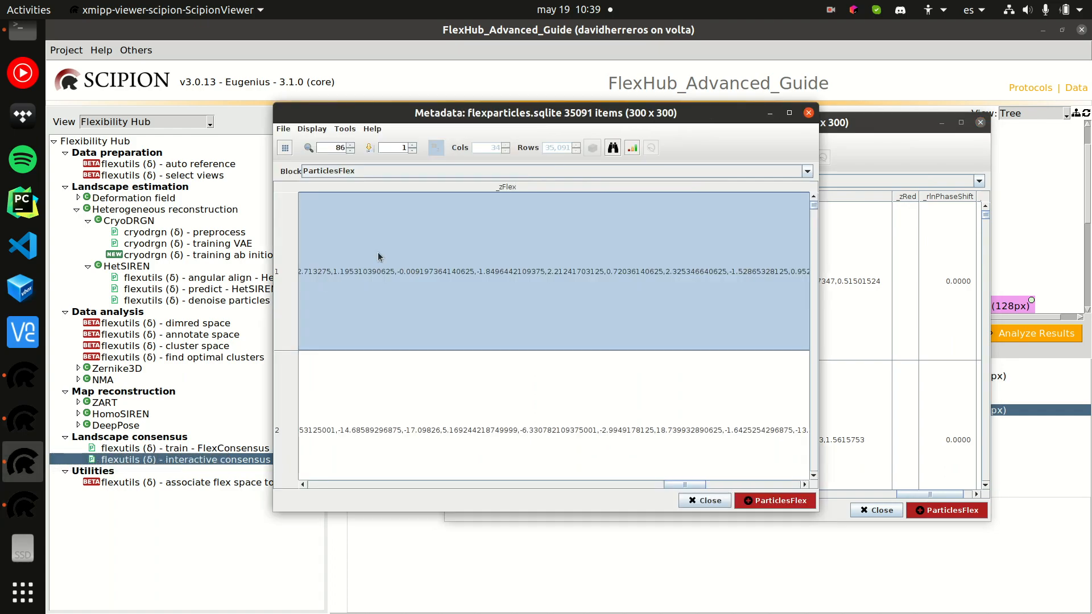
left_click_drag(591, 114, 366, 125)
left_click_drag(722, 123, 874, 136)
left_click(442, 261)
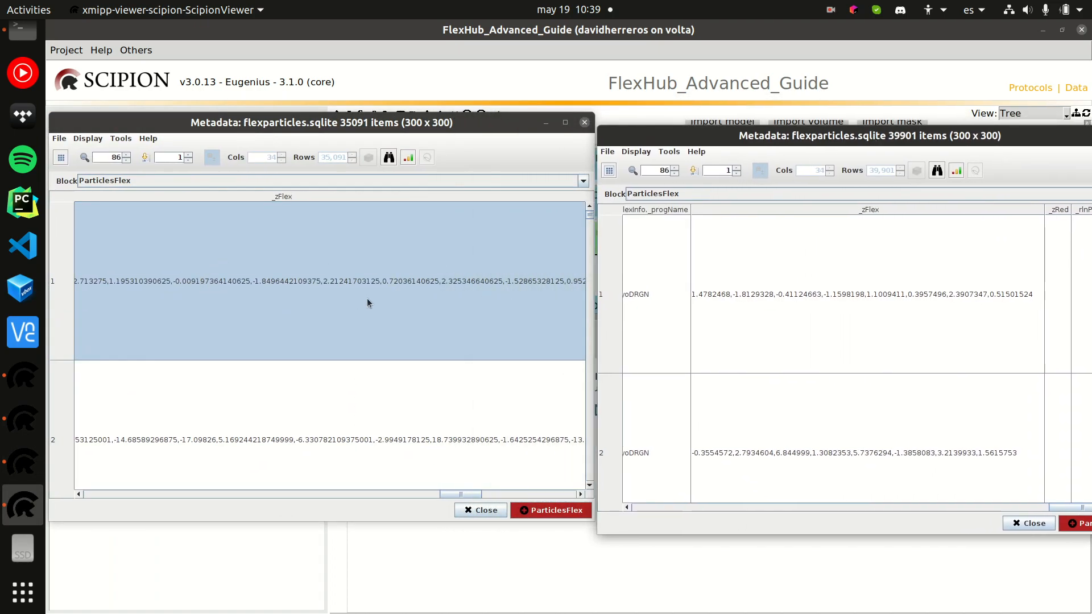